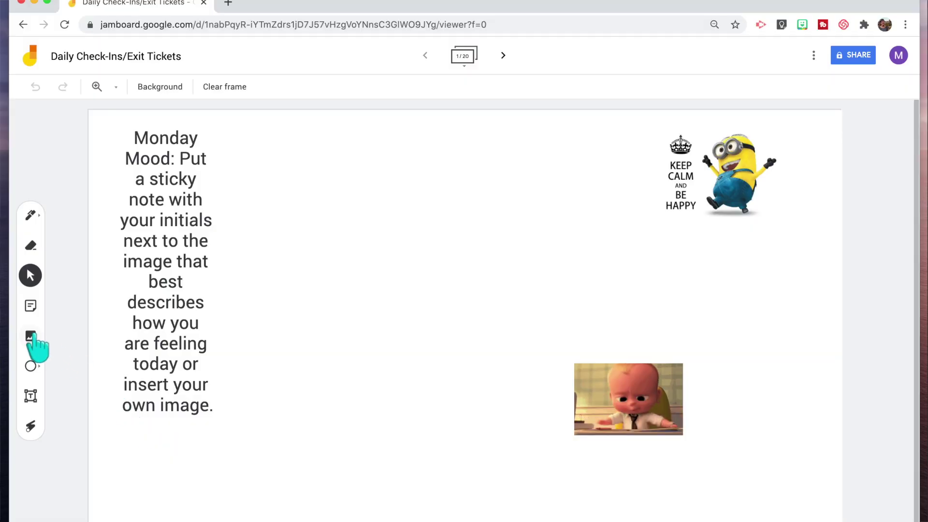
Insert the first Google Image Search result for 'excited gif' and place it top left beside the prompt
click(30, 336)
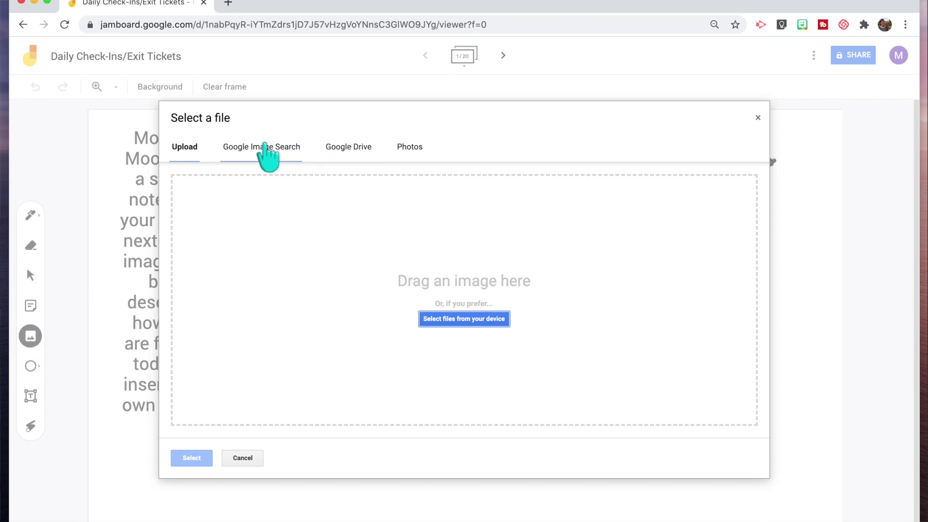
click(267, 148)
text(e)
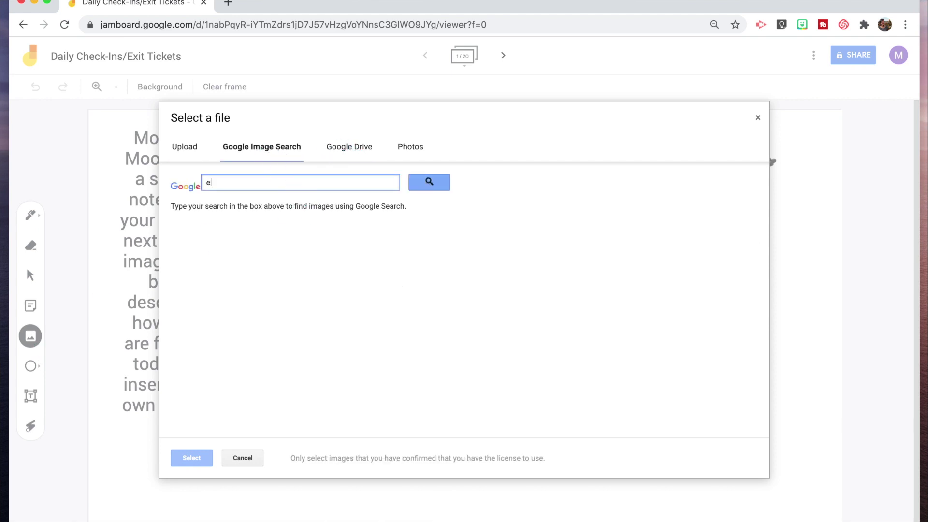
text(xcited gif)
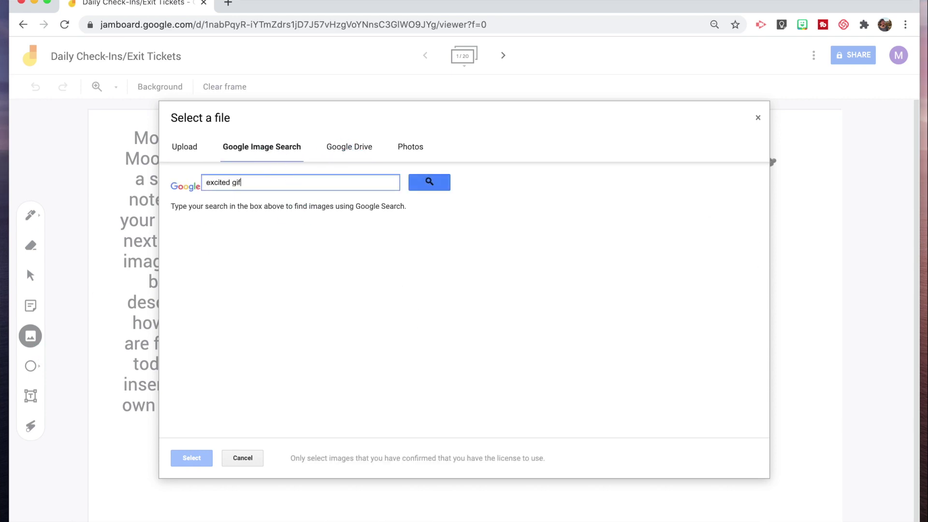
key(Return)
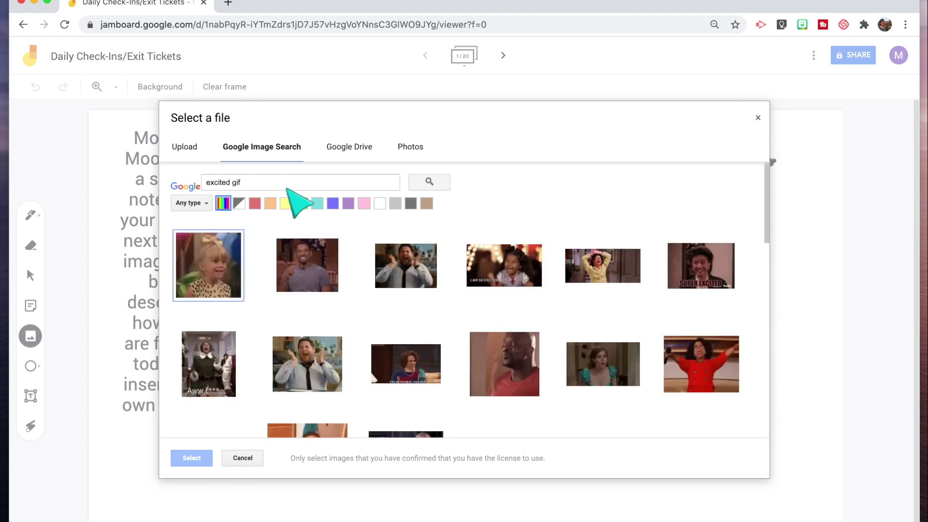
click(220, 282)
click(191, 458)
drag(497, 365, 341, 230)
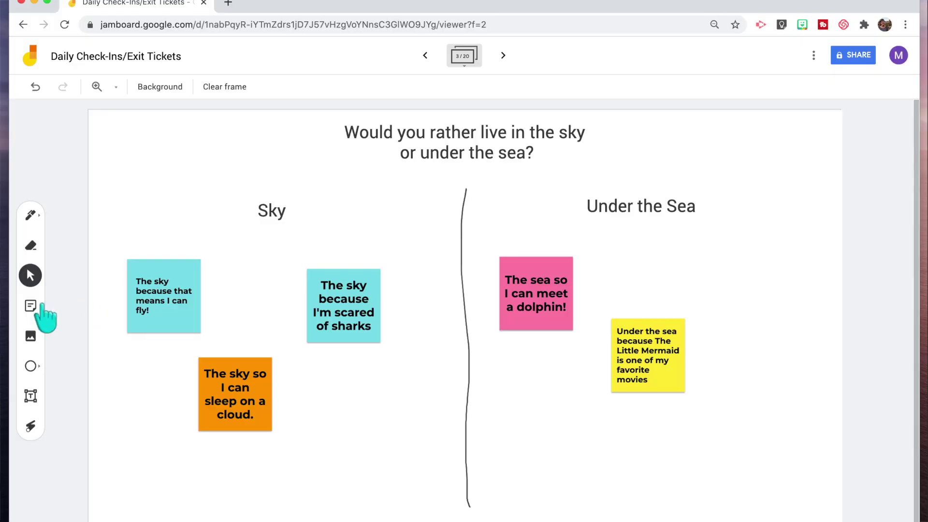
Post a pink sticky note reading 'the sea so I can swim with the dolphins!' and move it lower right
click(30, 305)
text(t)
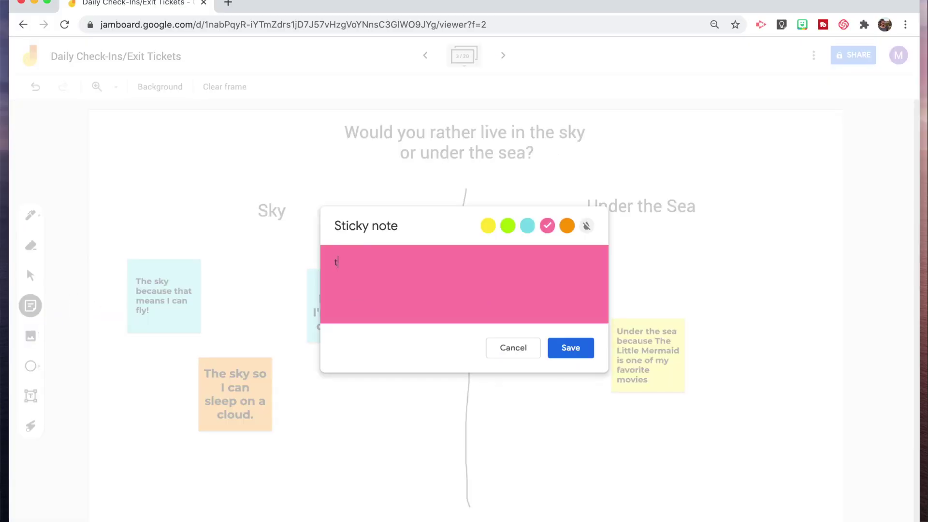
text(he sea so I can swim with the do)
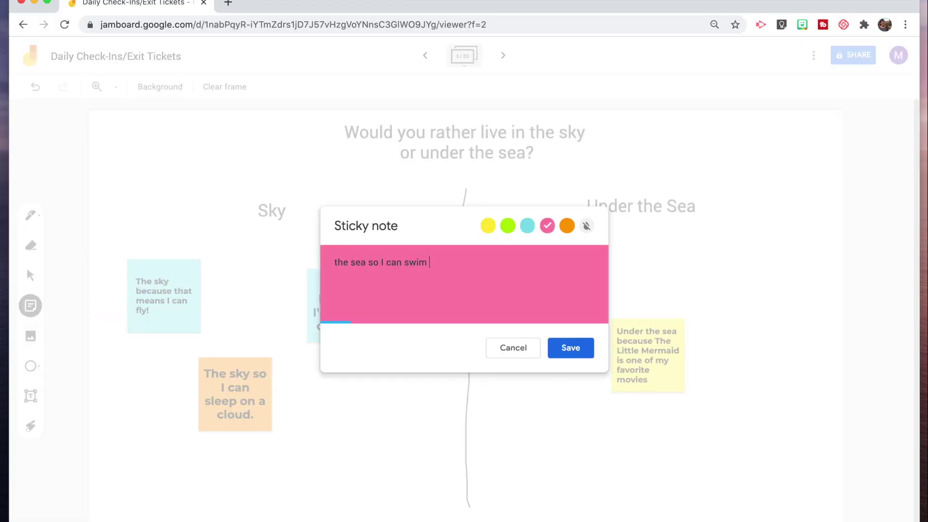
text(lphins!)
click(570, 348)
click(514, 348)
drag(216, 180, 599, 472)
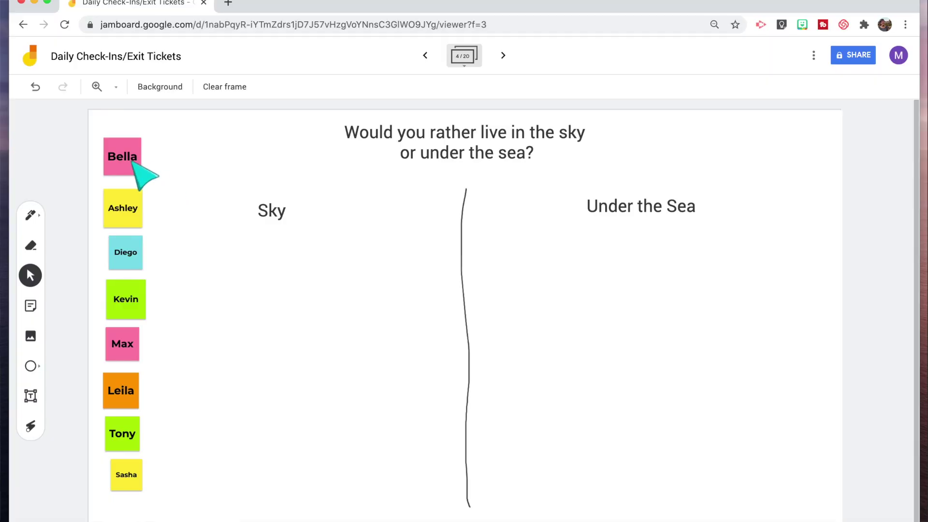
Sort four name notes onto the Sky and Under the Sea sides, then open exit-ticket note 1 for editing
drag(137, 166, 248, 342)
drag(130, 304, 371, 273)
drag(127, 341, 382, 462)
drag(121, 394, 600, 285)
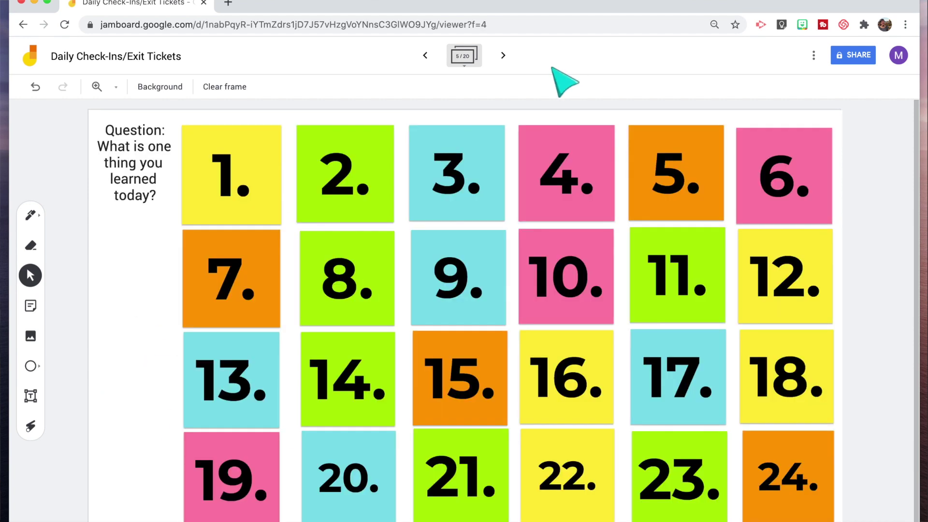
click(234, 173)
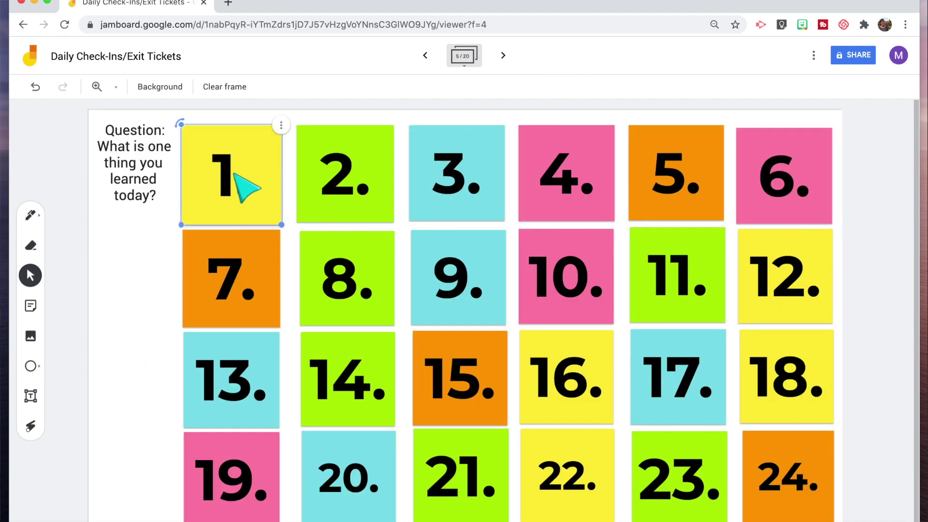
click(235, 173)
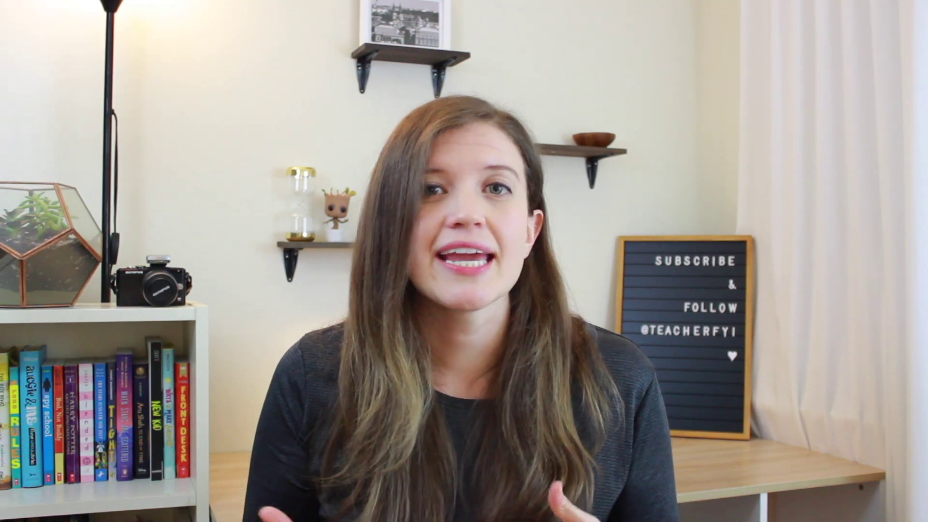
click(195, 91)
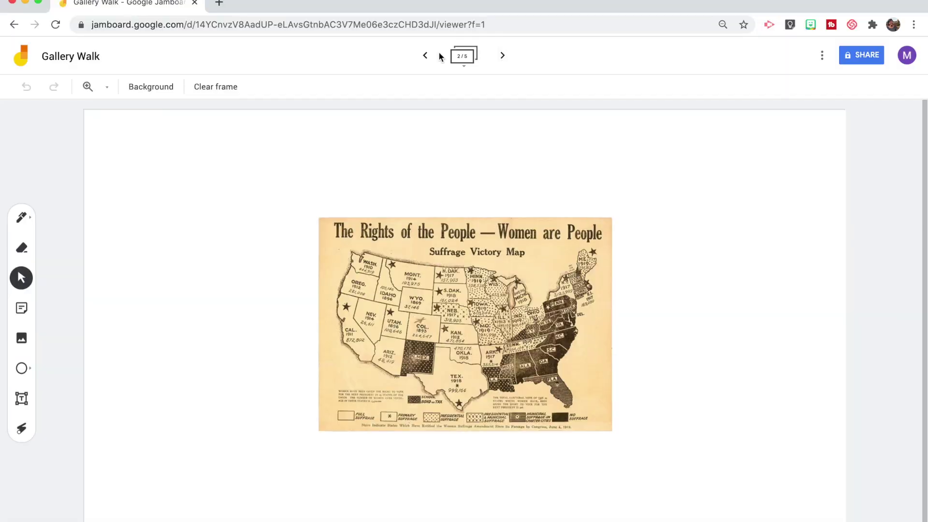
Page forward through the Gallery Walk board to frame 5 with the protest photo
click(503, 57)
click(503, 56)
click(502, 56)
click(503, 56)
click(502, 56)
Add a yellow sticky note asking 'Why weren't women allowed to vote?', then return to the previous frame
click(21, 308)
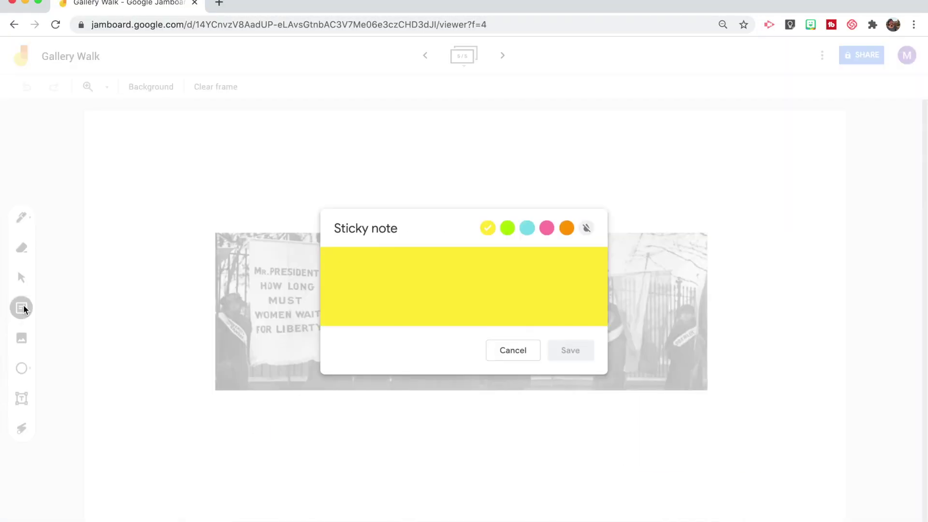
text(Why weren't women allowed to vote?)
click(565, 351)
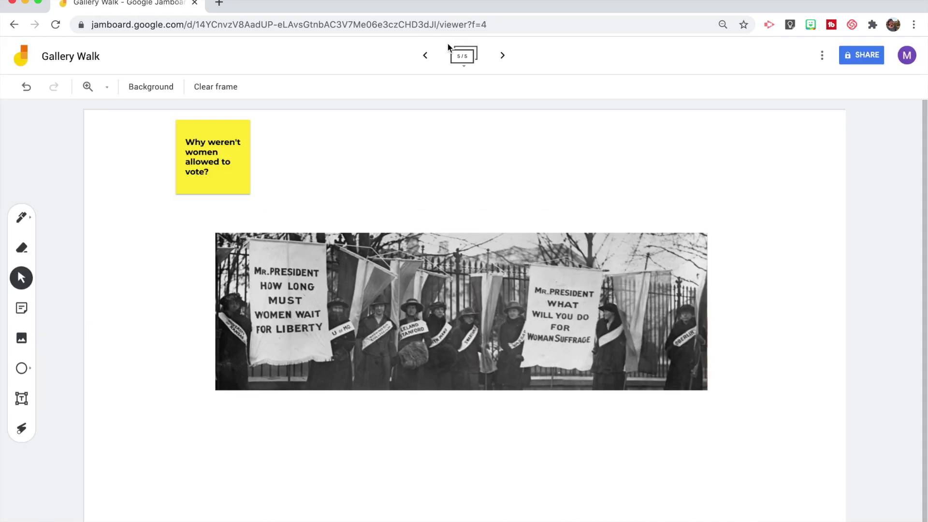
click(427, 56)
click(427, 56)
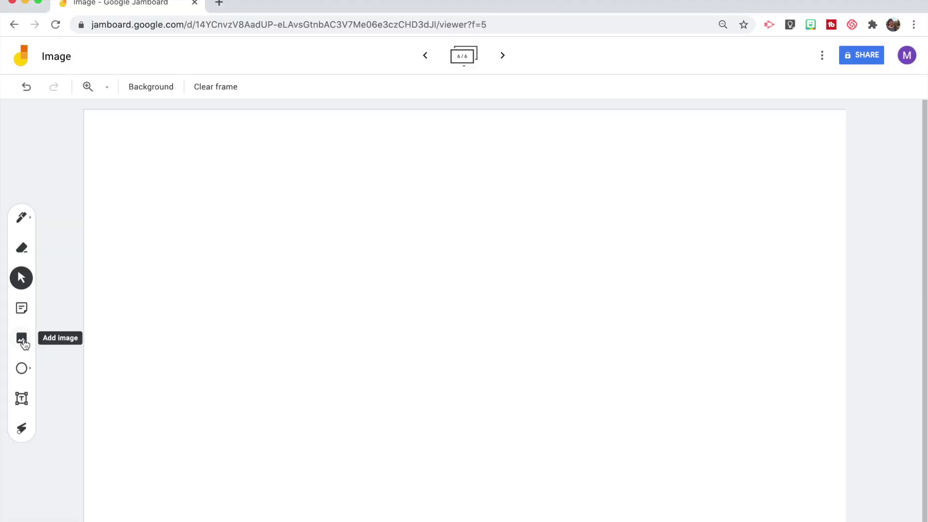
Insert the plain two-circle image from a Google Image Search for 'venn diagram'
click(23, 340)
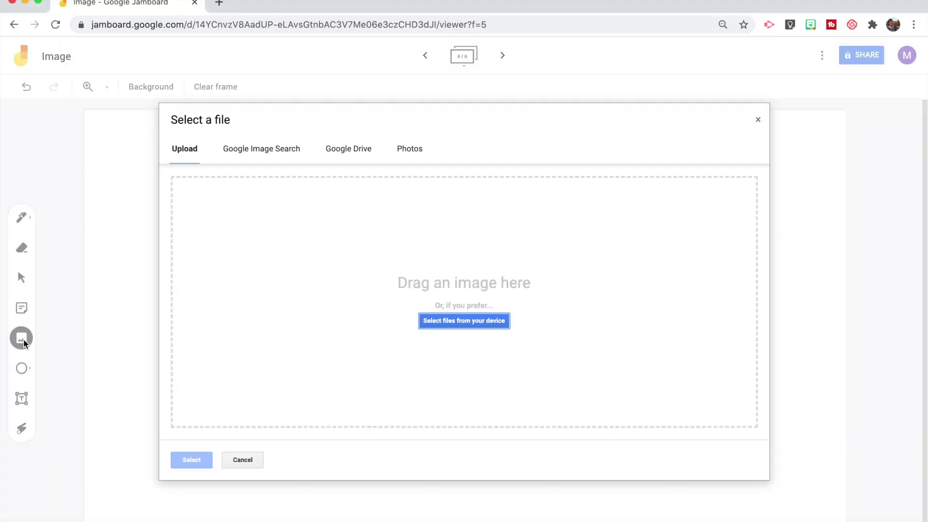
click(279, 151)
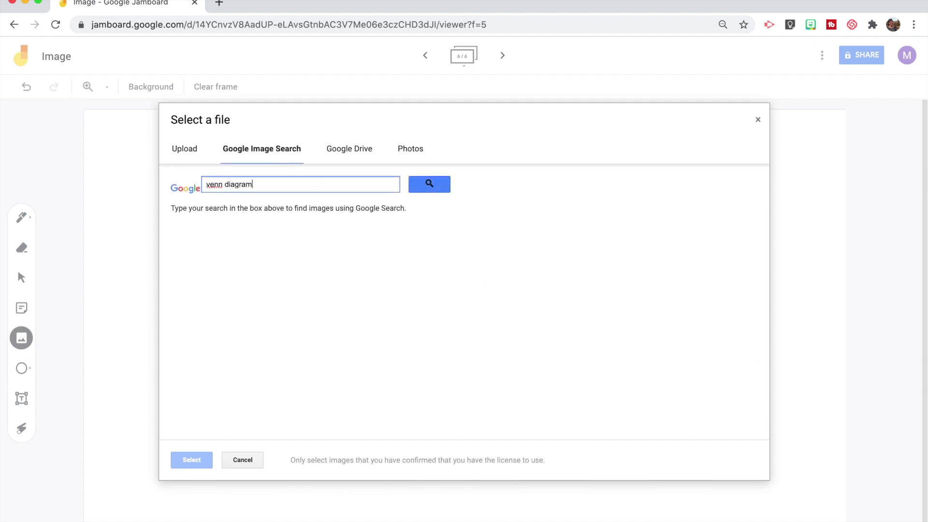
click(430, 185)
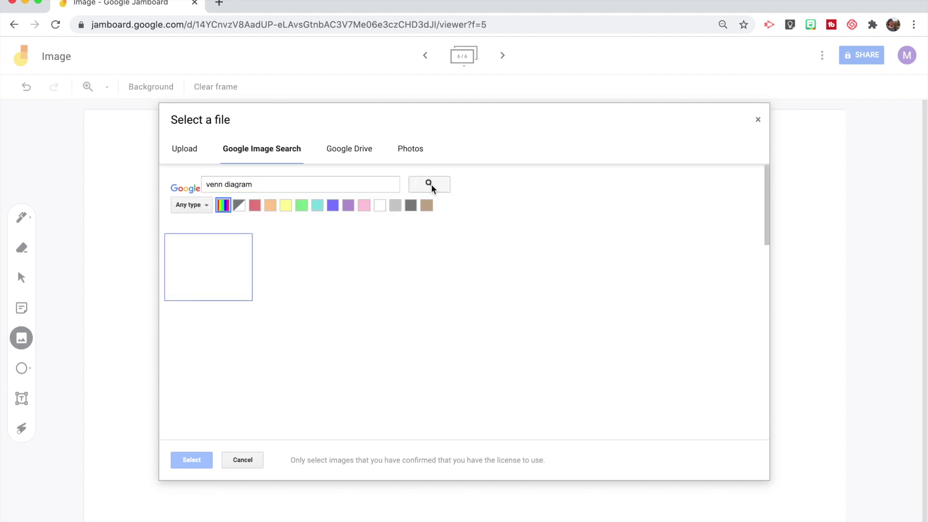
click(415, 274)
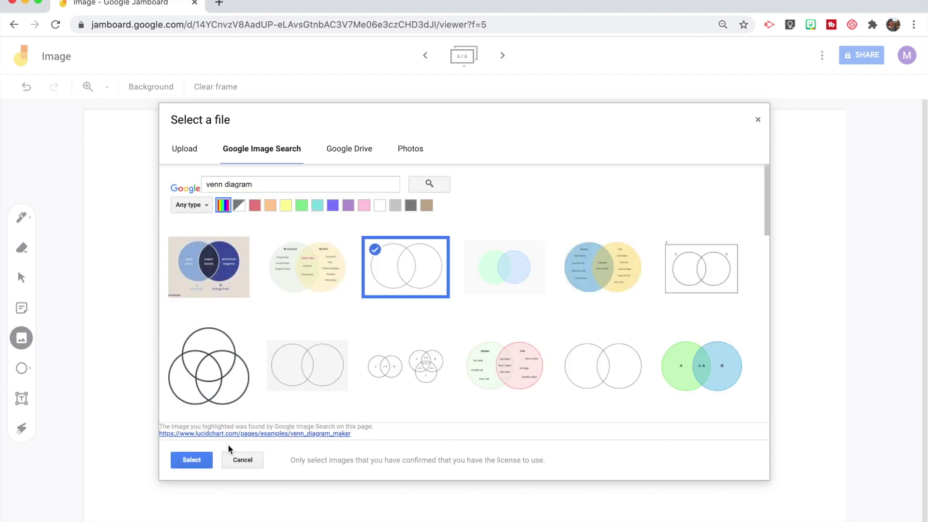
click(192, 460)
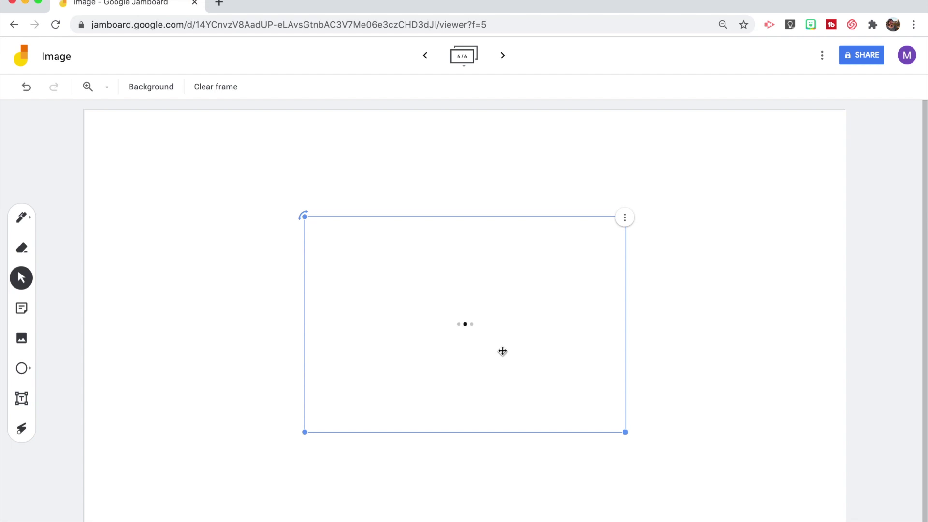
Move the Venn diagram top left, enlarge it to fill the frame, and add a blank frame 7
drag(506, 355, 353, 251)
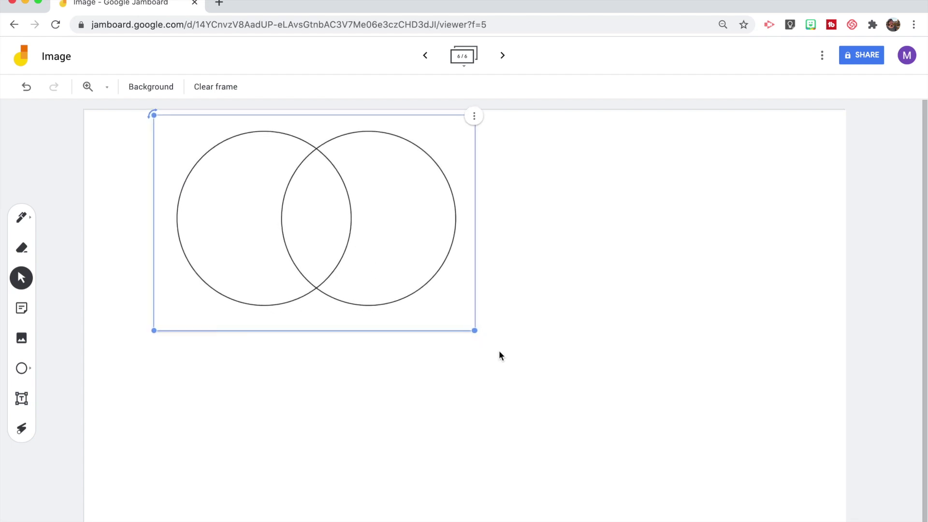
drag(476, 331, 804, 503)
click(743, 127)
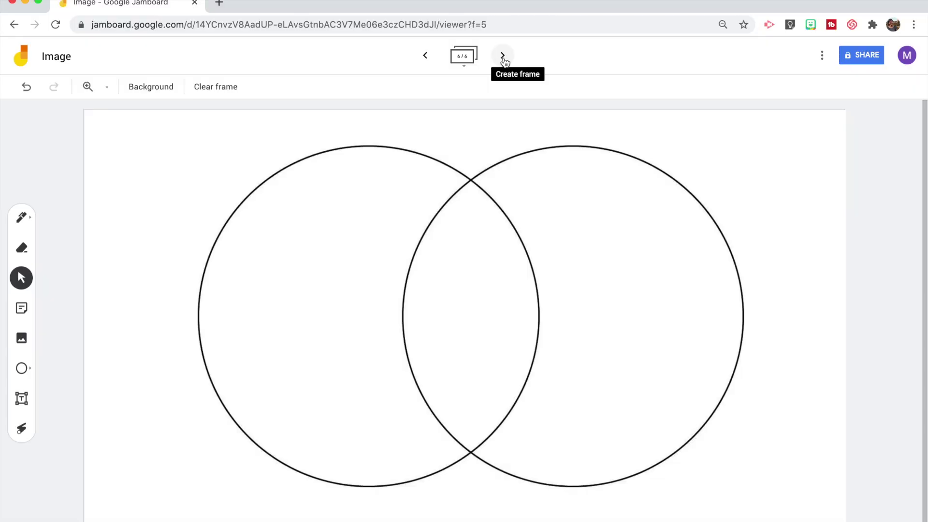
click(503, 57)
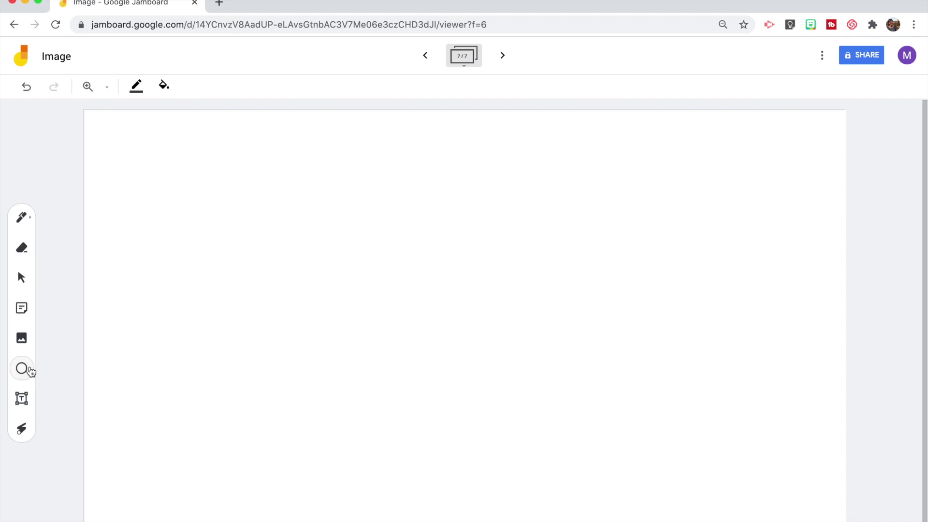
Draw a large circle on the left and duplicate it, shifting the copy right to overlap
click(28, 370)
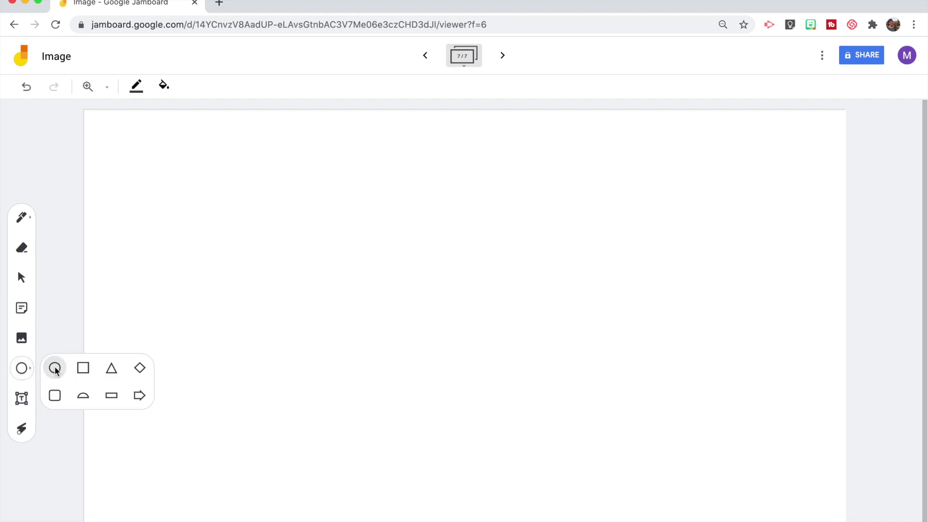
mouse_move(154, 174)
mouse_down()
mouse_move(283, 288)
mouse_move(402, 439)
mouse_move(497, 497)
mouse_up()
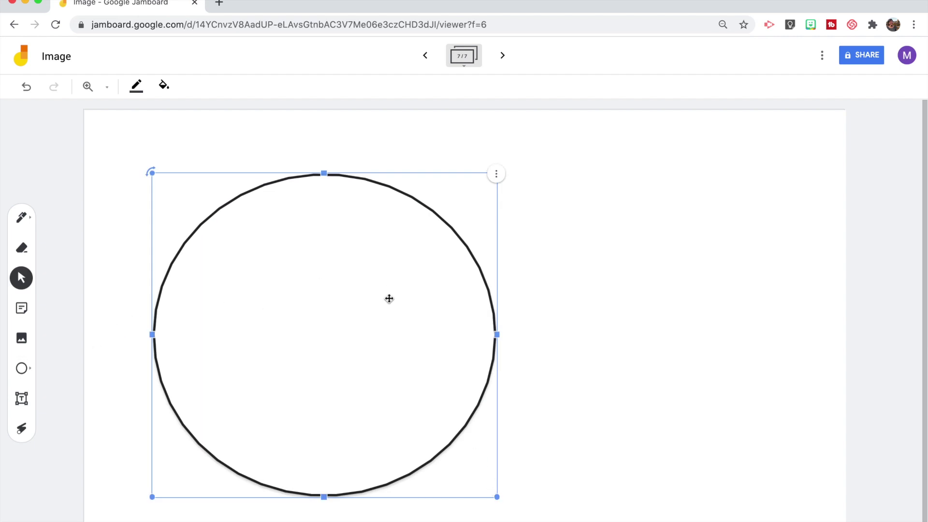
key(super+d)
drag(457, 310, 580, 313)
Make the right circle's fill transparent and show thumbnails of all frames
click(165, 87)
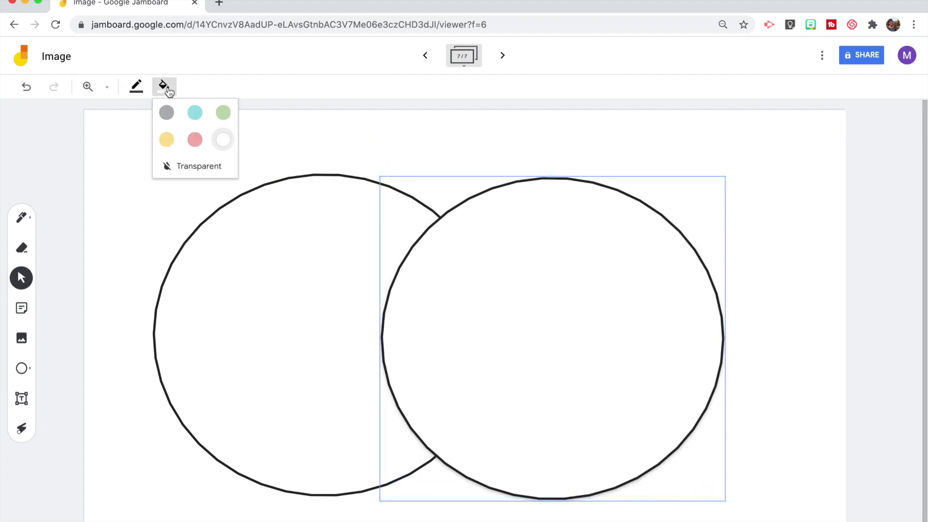
click(197, 167)
click(812, 289)
click(464, 64)
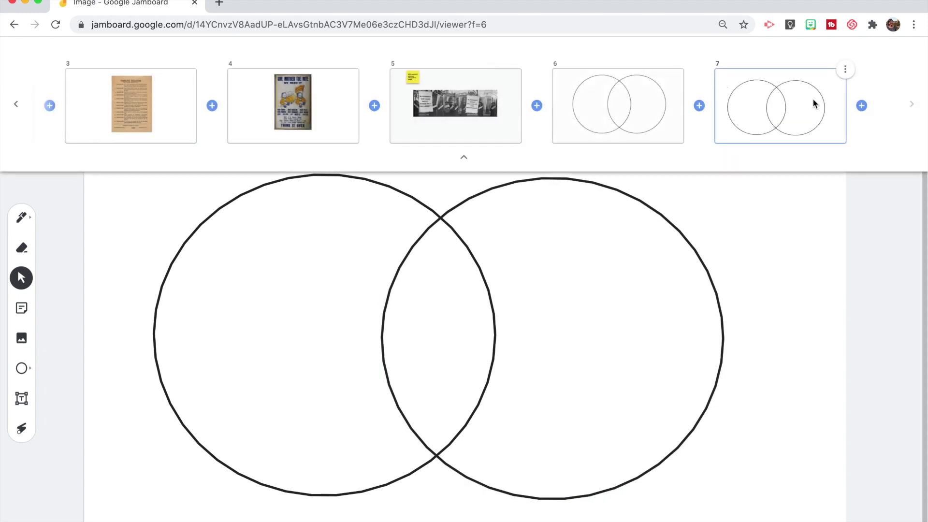
Duplicate the Venn diagram frame 7 three times to create frames 8–10, then close the overview
click(843, 69)
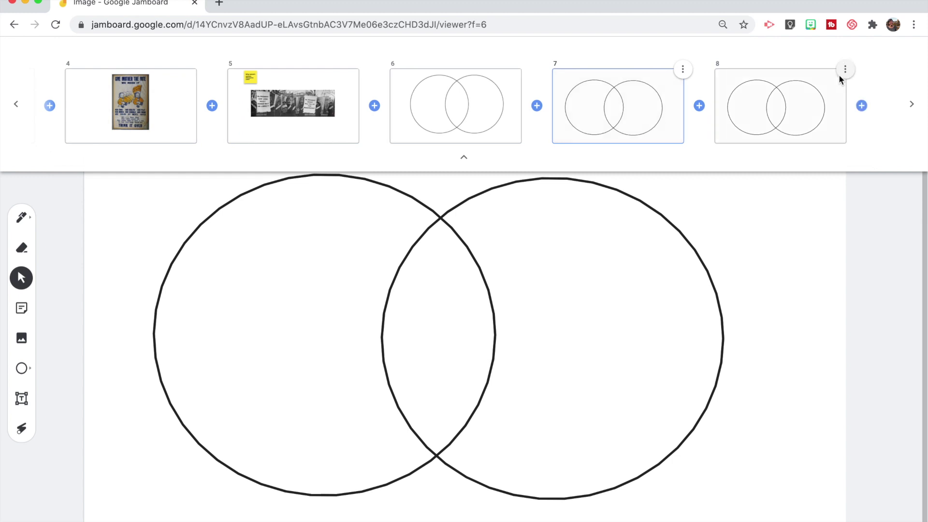
click(845, 69)
click(840, 74)
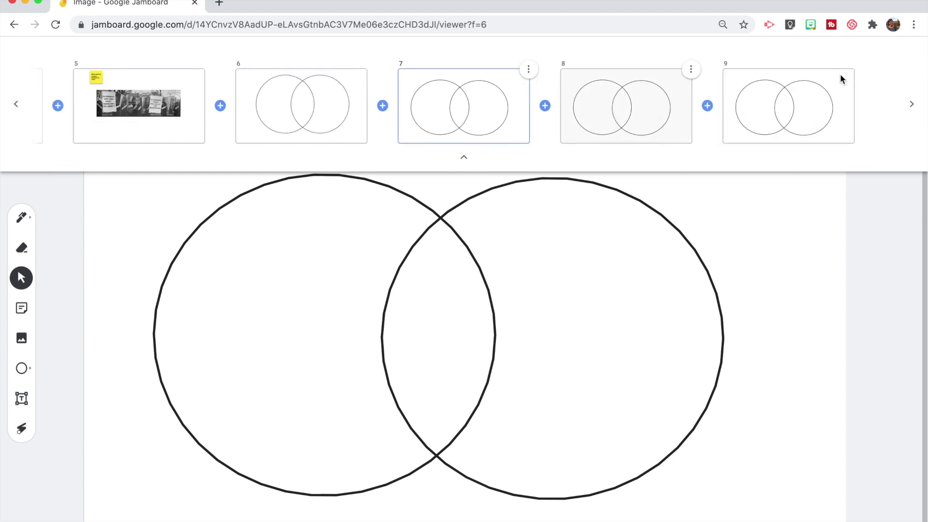
click(853, 69)
click(465, 157)
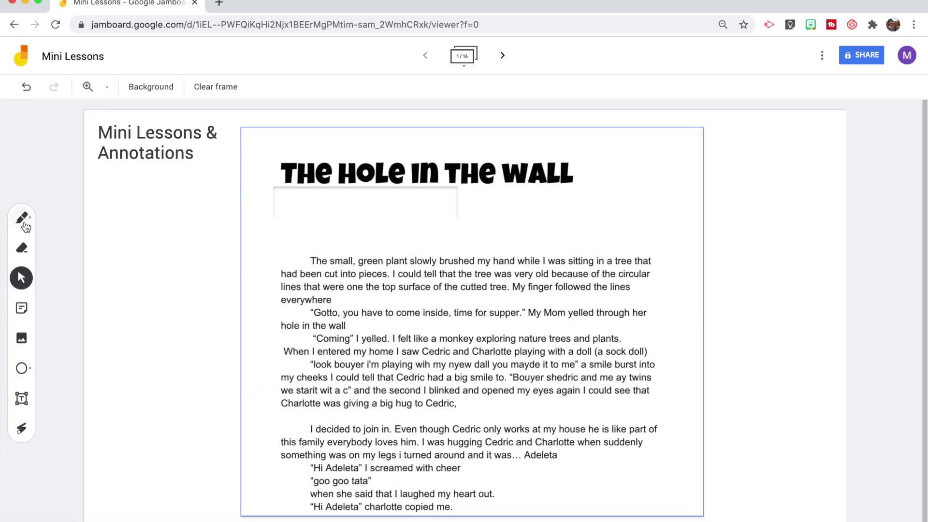
Select the yellow pen on the Mini Lessons board
click(21, 218)
click(83, 269)
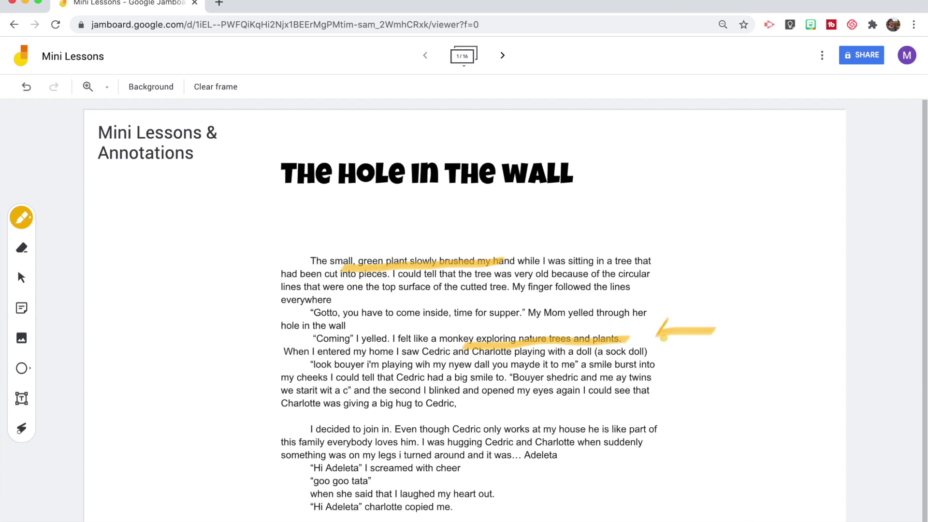
Copy frame 1 with 'The Hole in the Wall' annotations into frame 2 via the frame overview
click(463, 56)
click(212, 69)
click(193, 71)
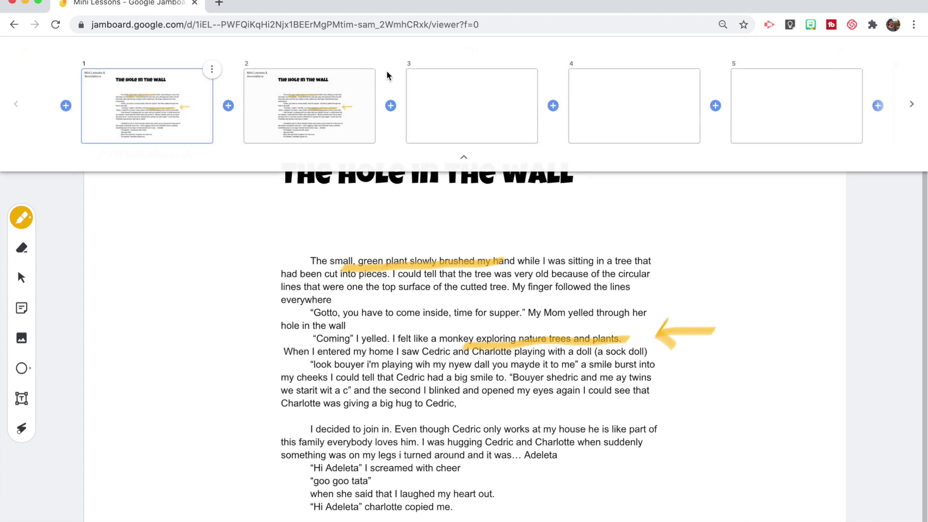
click(463, 157)
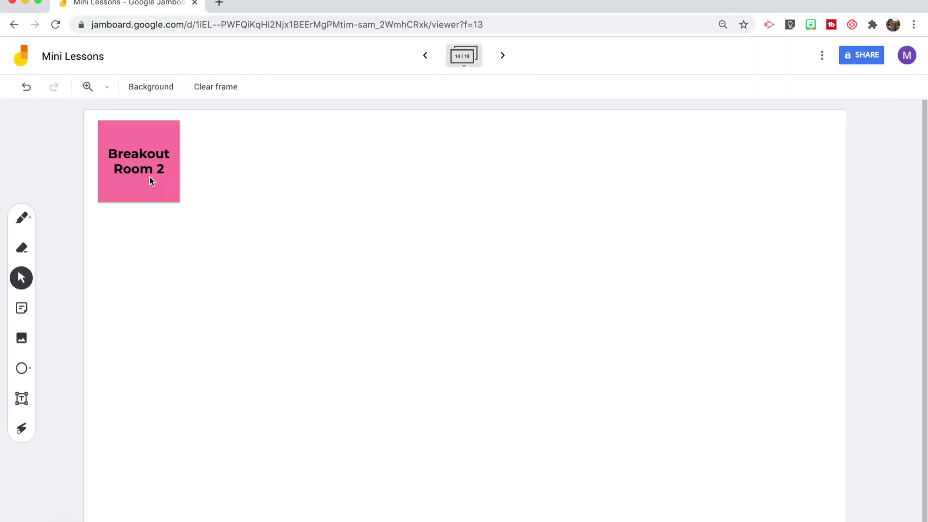
Finish typing the third student's name on the Breakout Room 2 note and save it
double_click(152, 180)
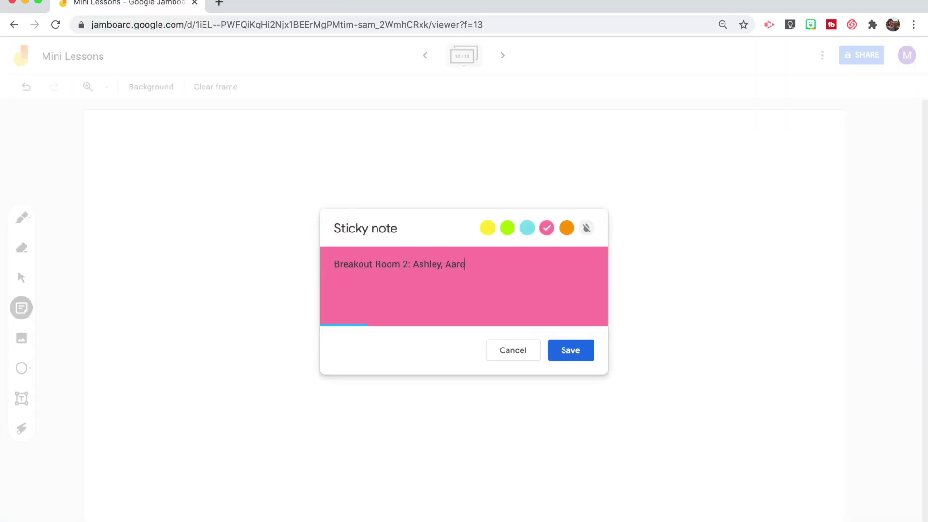
text(gel)
click(570, 349)
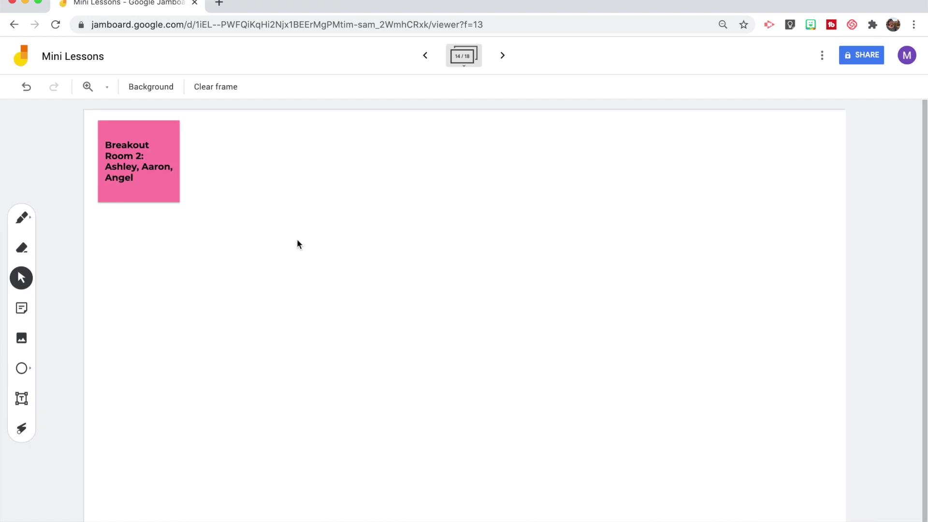